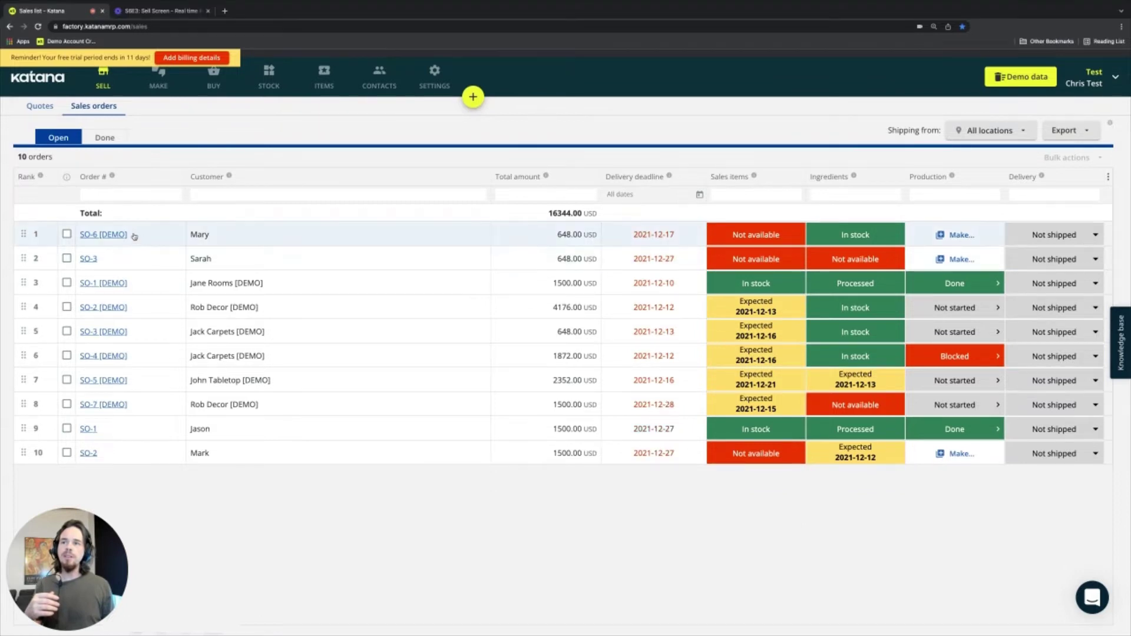
Step: Check SO-6's Make options for the coffee table, then go back to the open sales orders list
{"action": "left_click", "coordinate": [134, 234]}
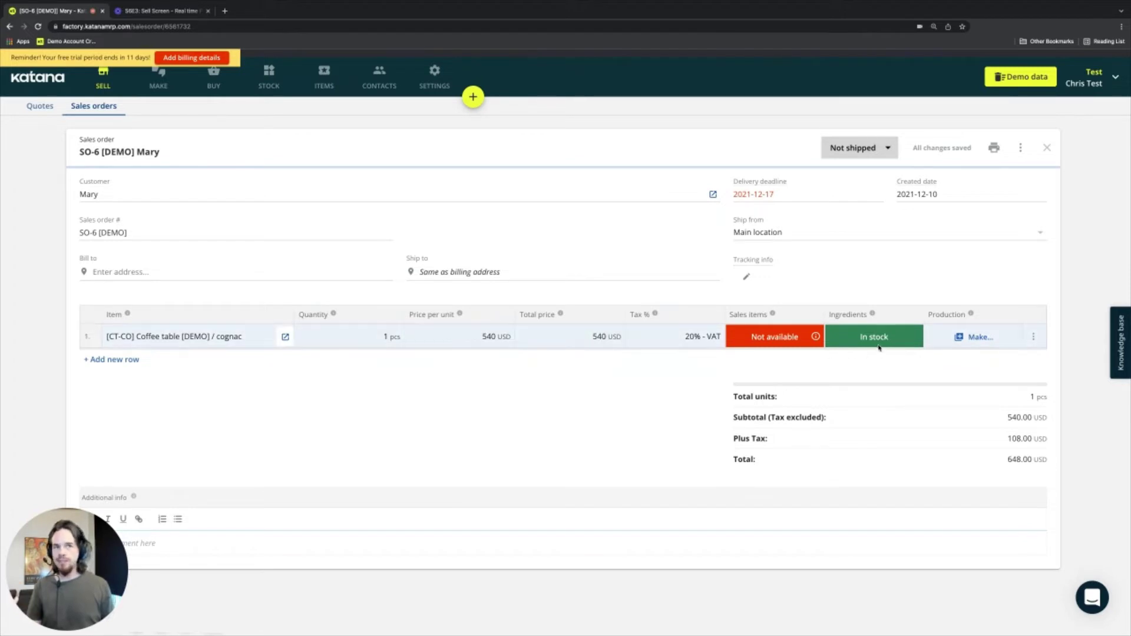
{"action": "left_click", "coordinate": [982, 341]}
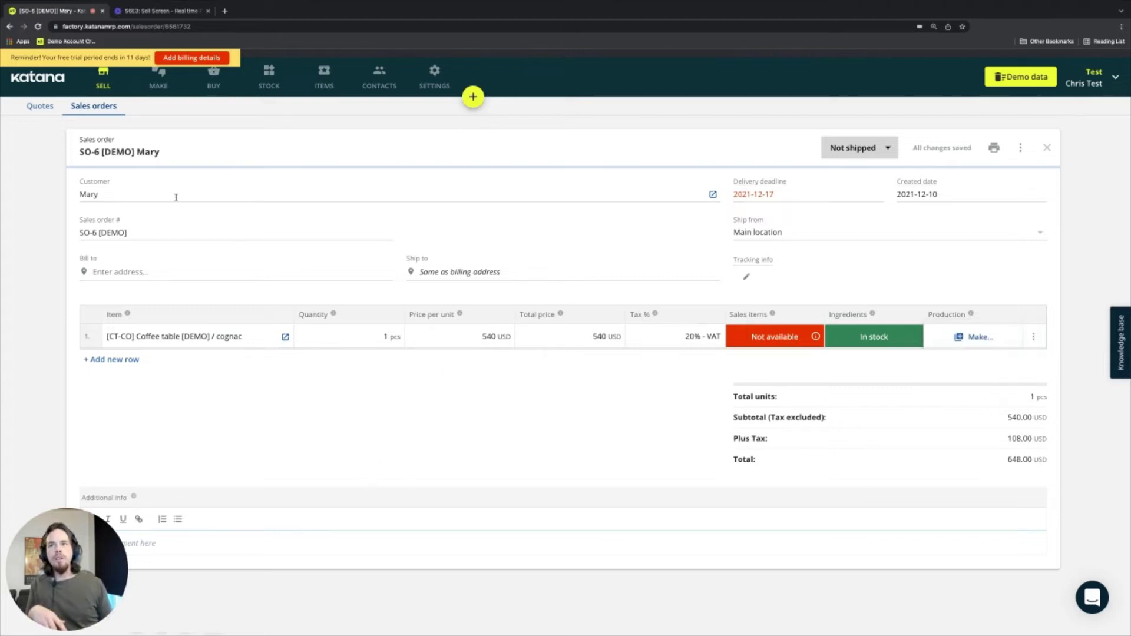
{"action": "left_click", "coordinate": [93, 84]}
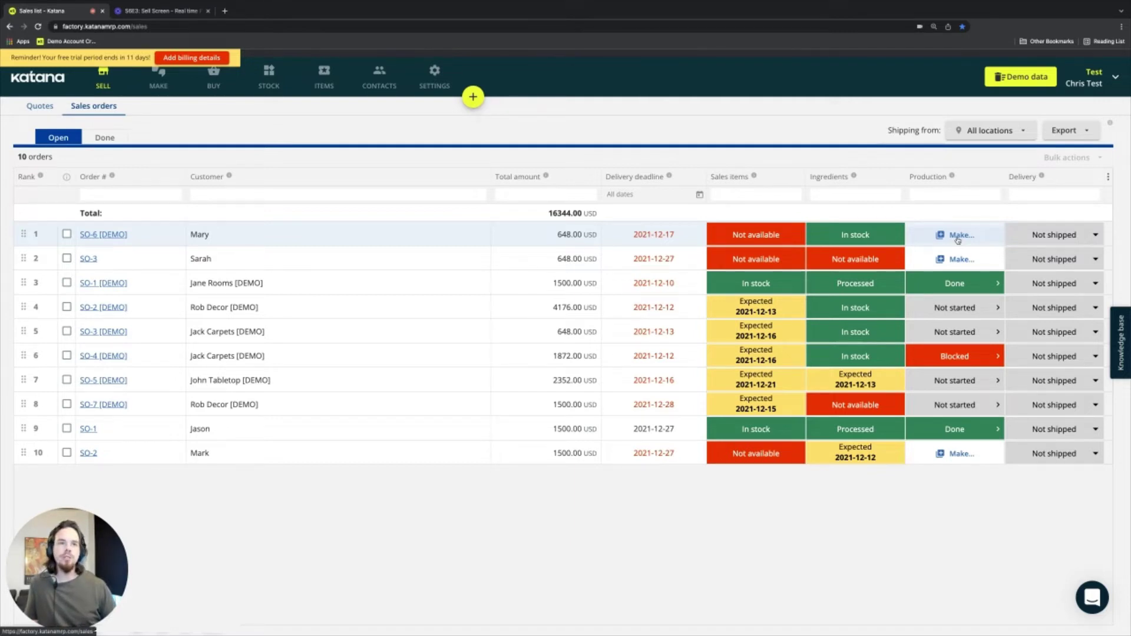
Step: Choose Make to order in SO-6's Production column to create its manufacturing order
{"action": "left_click", "coordinate": [958, 235]}
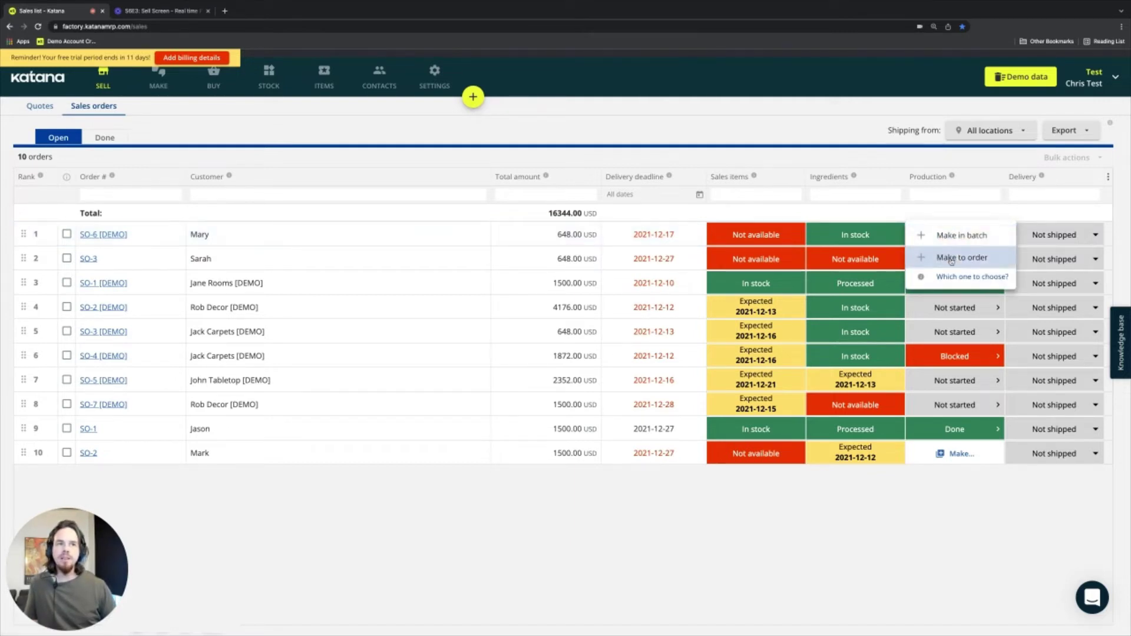
{"action": "left_click", "coordinate": [961, 258]}
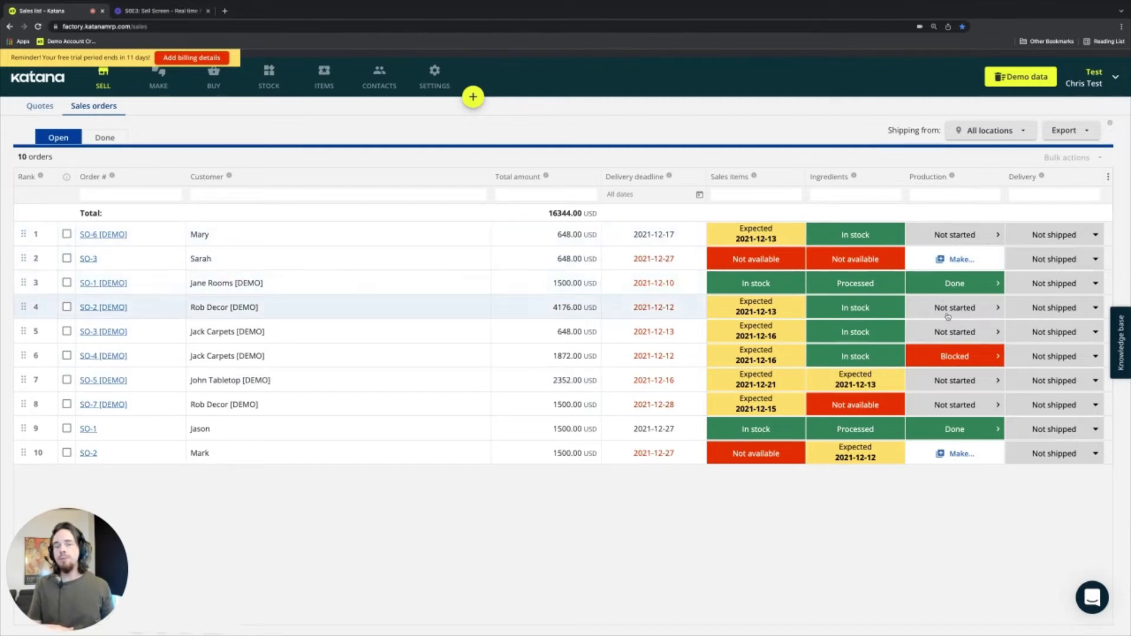
Step: Compare the Make schedule, with SO-6 / 1 at rank 1, against the sales orders list
{"action": "left_click", "coordinate": [159, 83]}
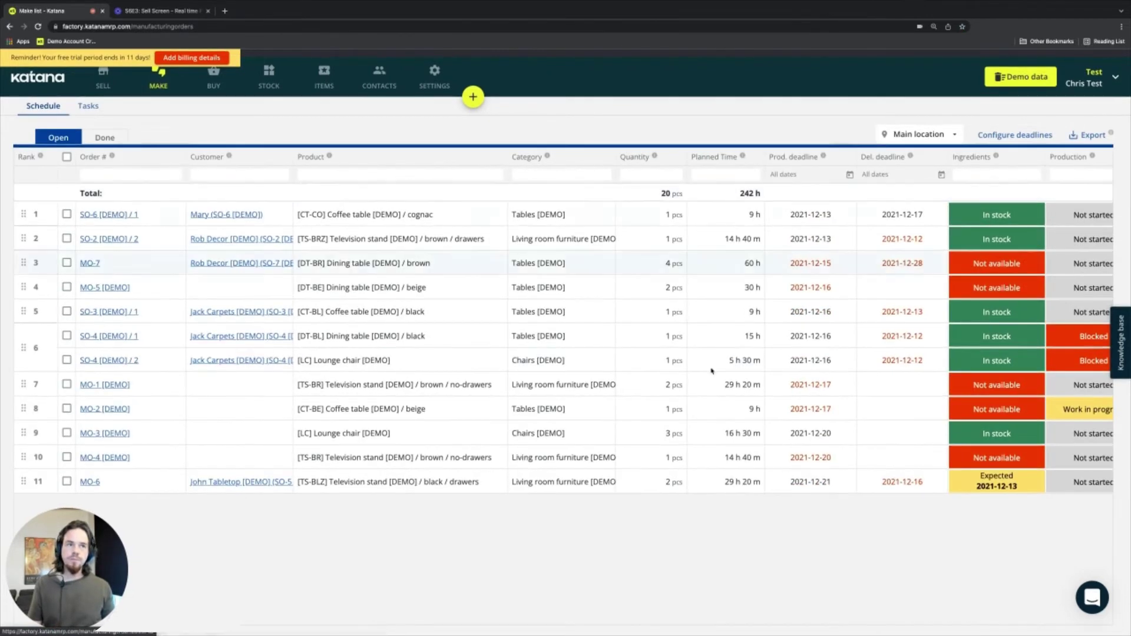
{"action": "scroll", "coordinate": [855, 315], "scroll_direction": "right", "scroll_amount": 1}
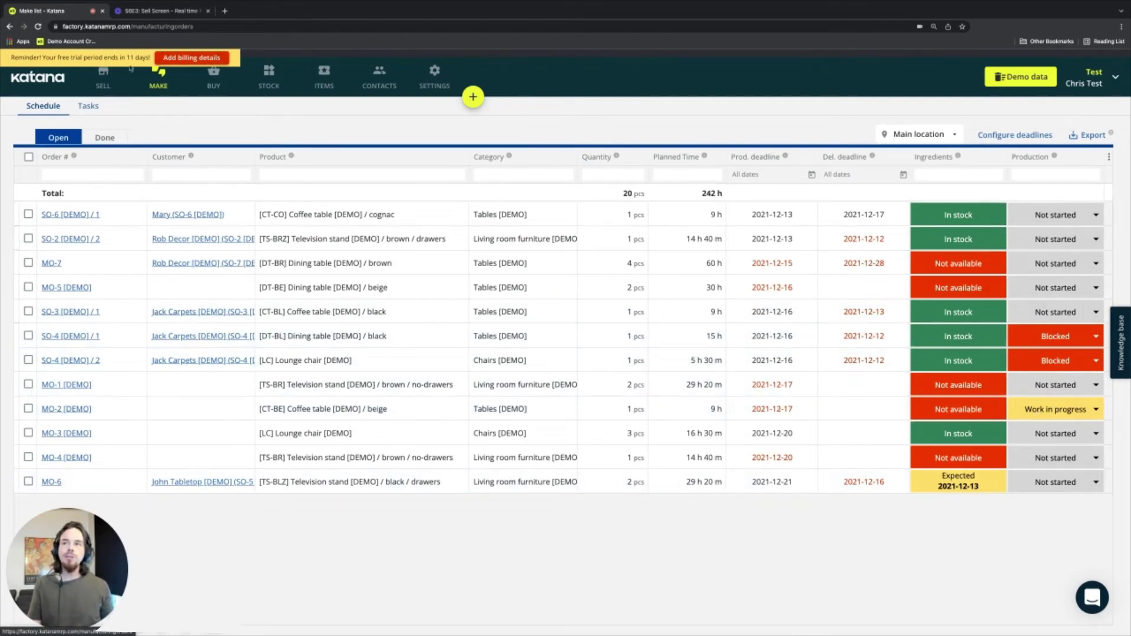
{"action": "left_click", "coordinate": [103, 78]}
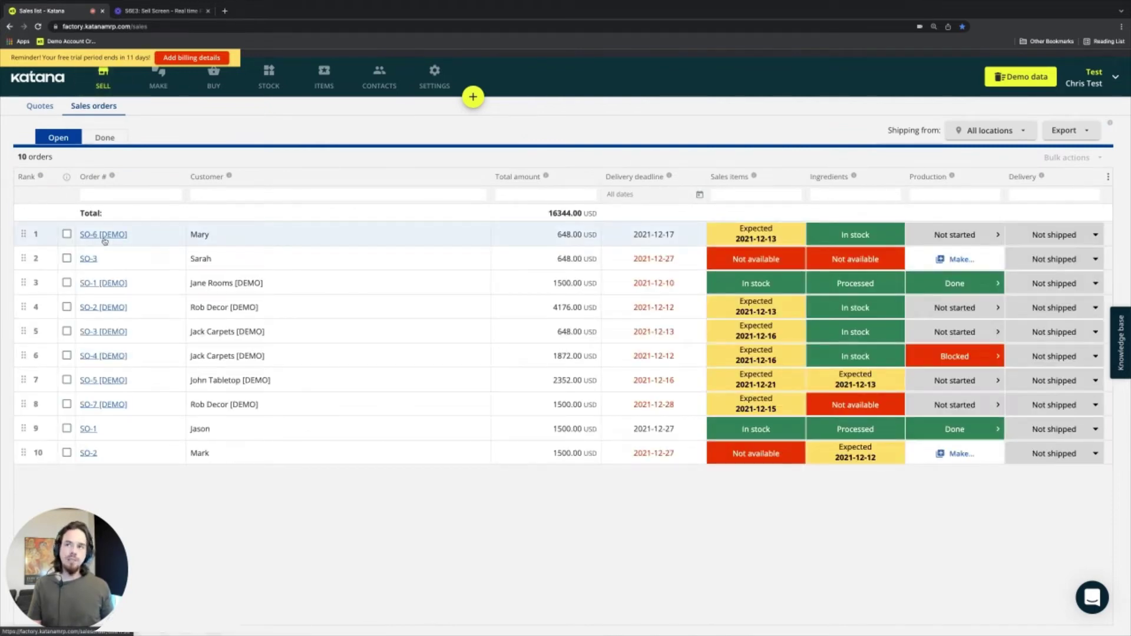
{"action": "left_click", "coordinate": [156, 83]}
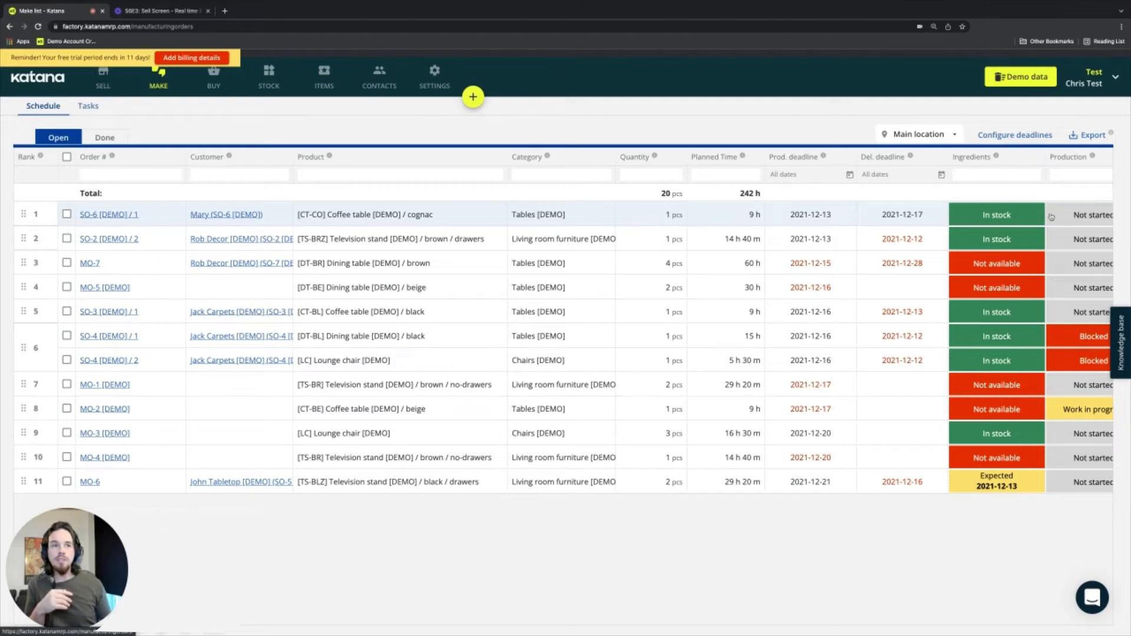
{"action": "scroll", "coordinate": [1080, 219], "scroll_direction": "right", "scroll_amount": 2}
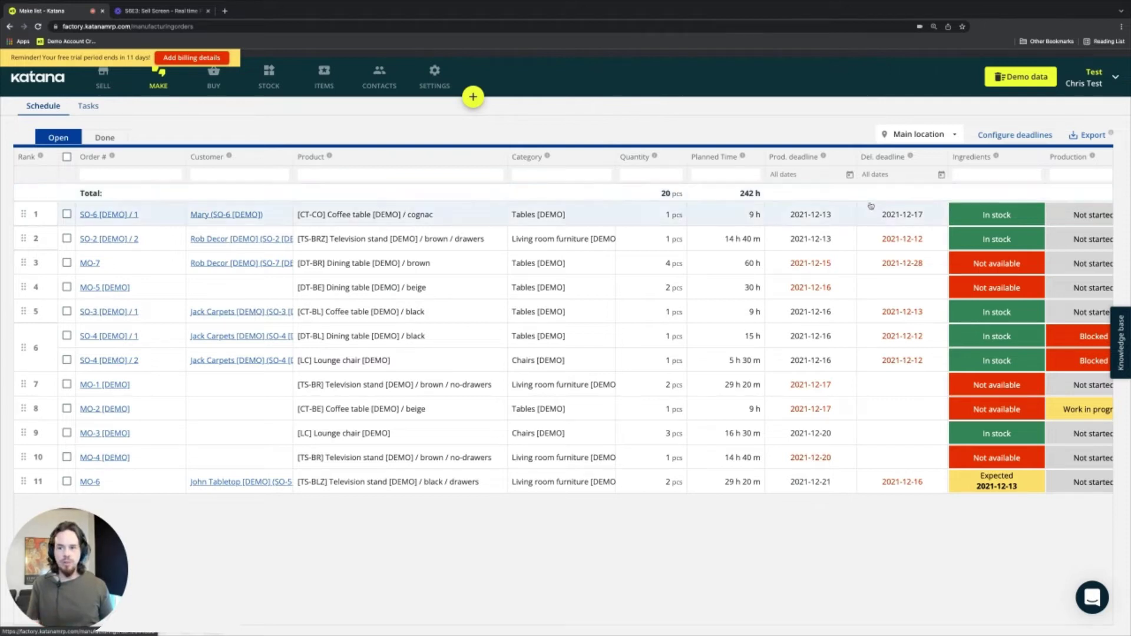
Step: Drag SO-6 down to rank 10 and confirm its coffee table order sits last in the schedule
{"action": "left_click", "coordinate": [99, 82]}
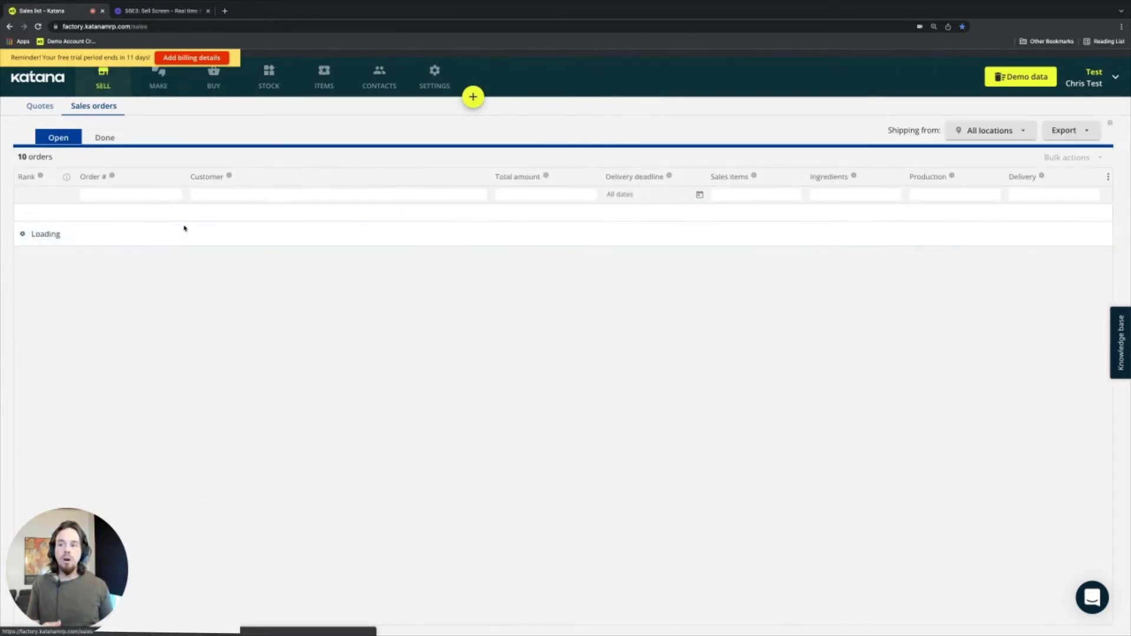
{"action": "left_click_drag", "start_coordinate": [18, 237], "coordinate": [35, 451]}
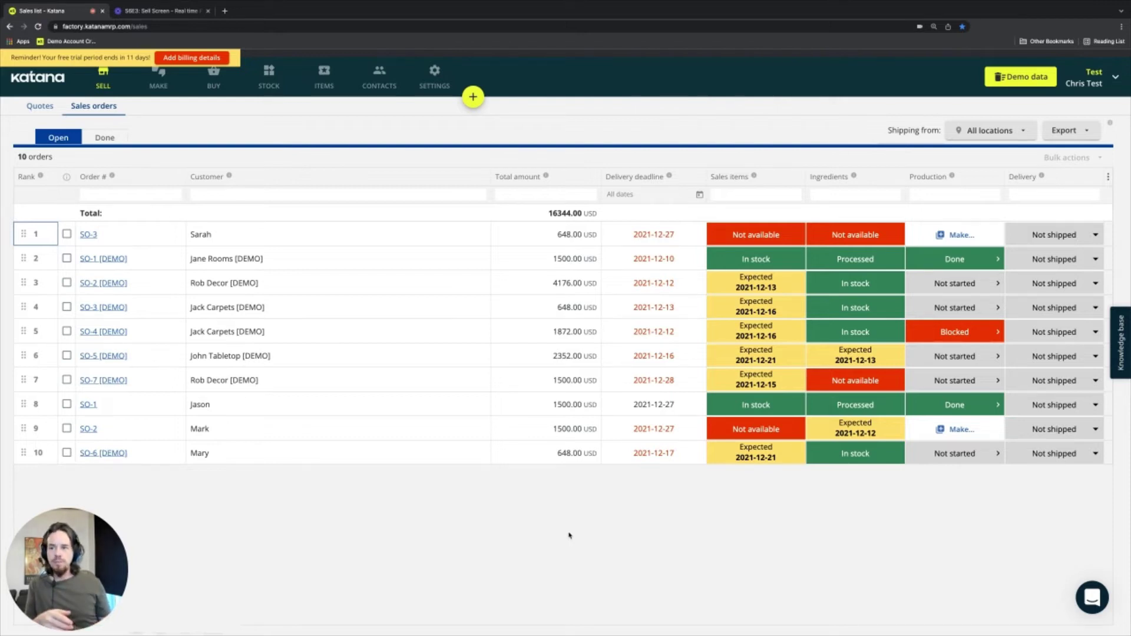
{"action": "left_click", "coordinate": [158, 88]}
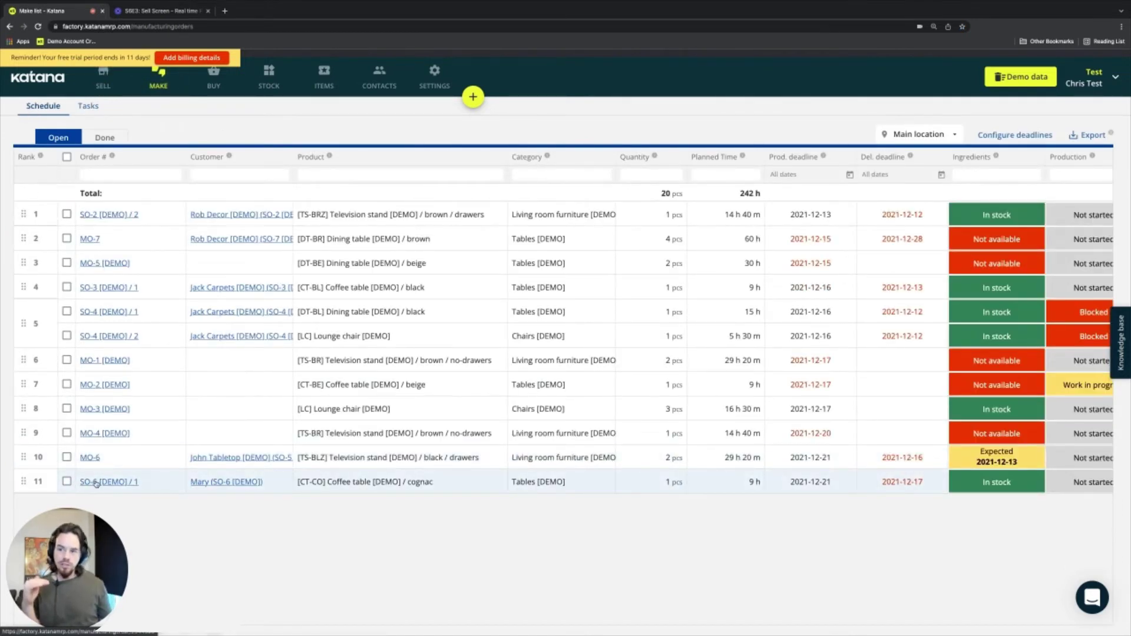
{"action": "left_click", "coordinate": [106, 85]}
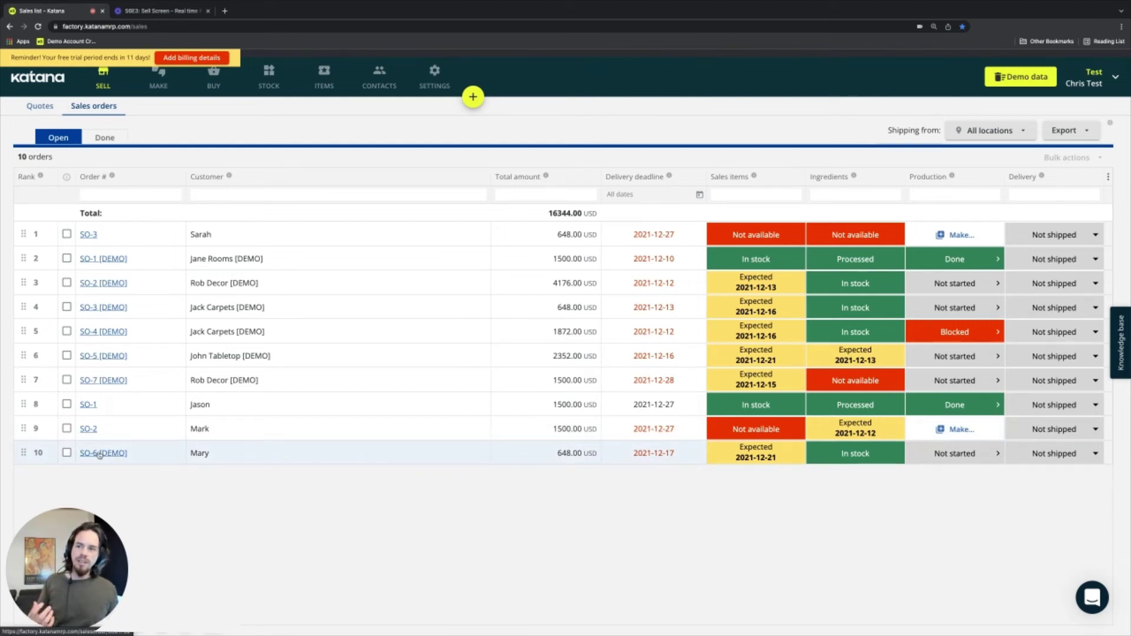
{"action": "left_click", "coordinate": [160, 81]}
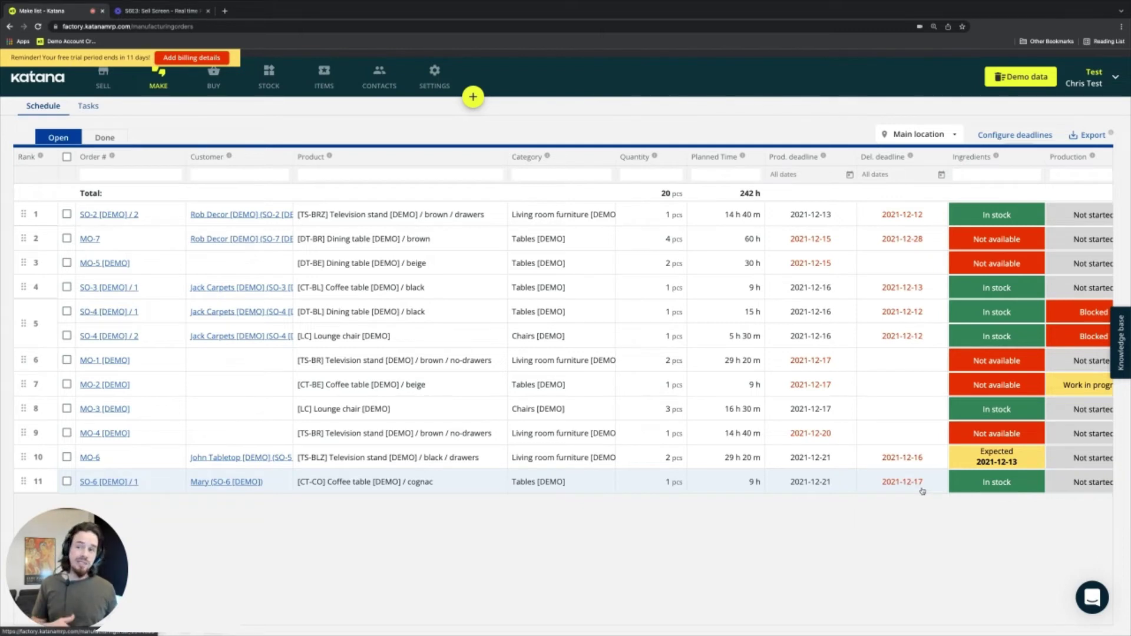
Step: Rush SO-6 back up to rank 1, check the Make schedule, then return to sales orders
{"action": "left_click", "coordinate": [112, 90]}
{"action": "left_click_drag", "start_coordinate": [23, 452], "coordinate": [27, 231]}
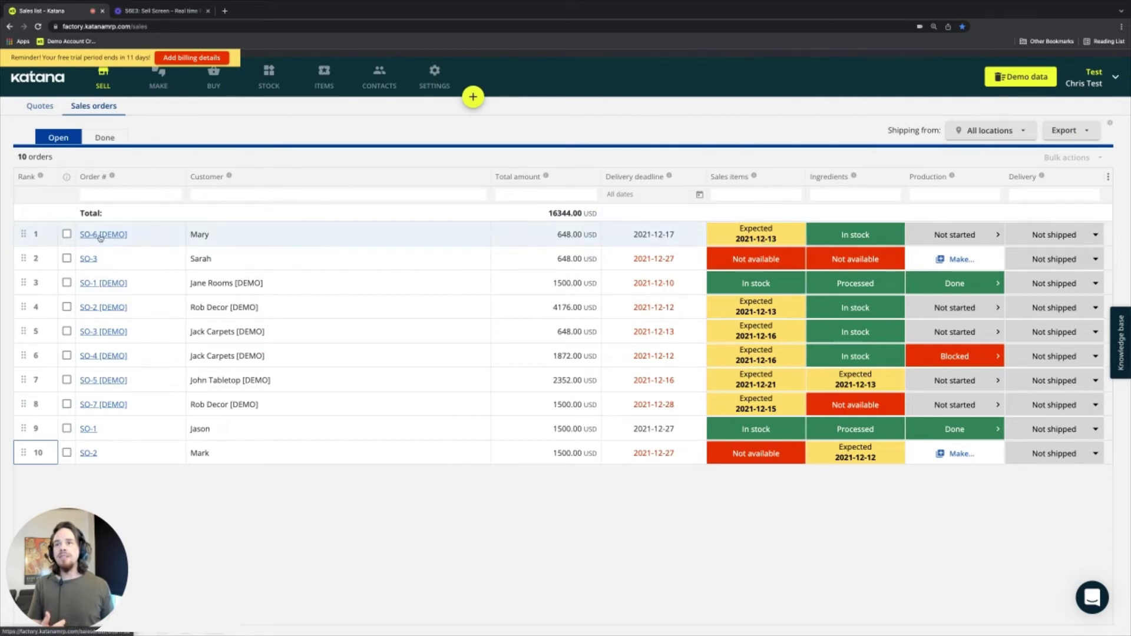
{"action": "left_click", "coordinate": [159, 77]}
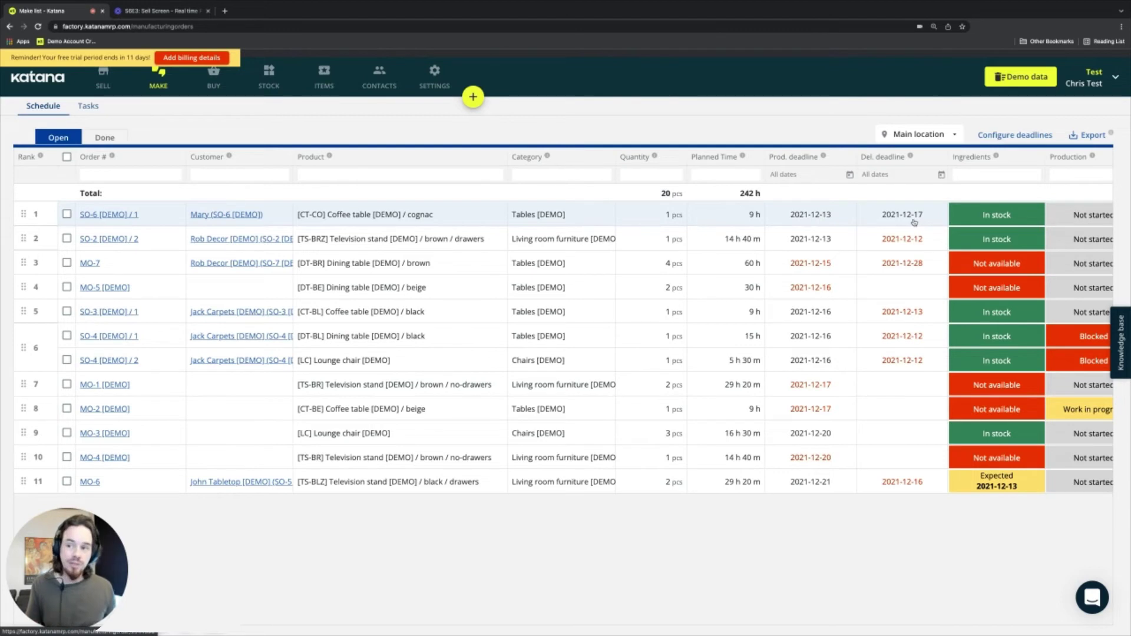
{"action": "left_click", "coordinate": [101, 82]}
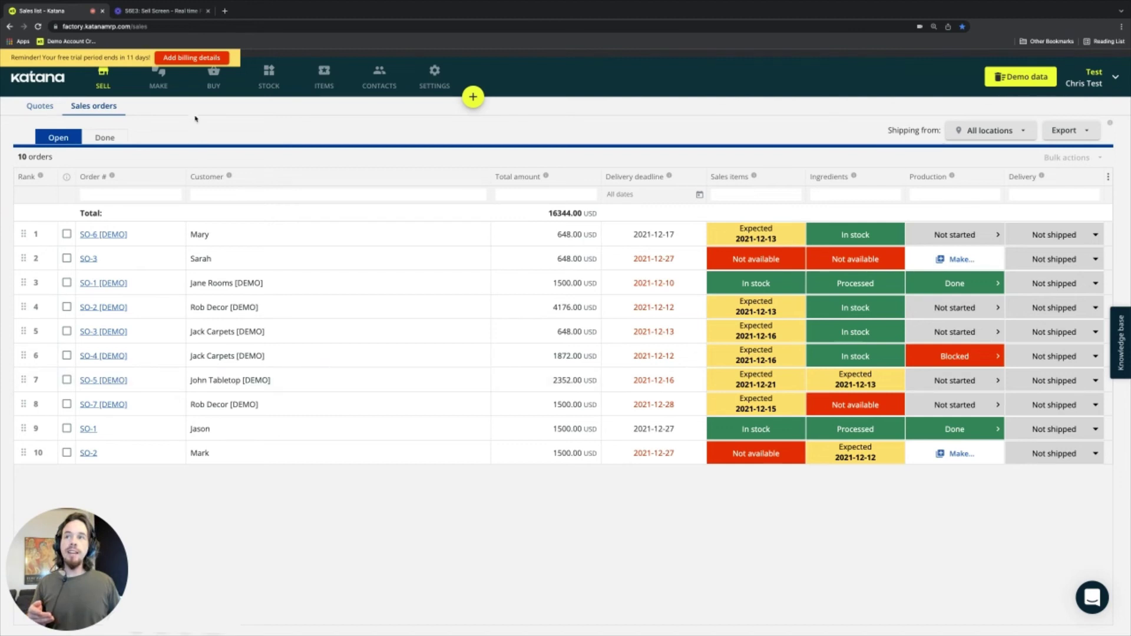
Step: In manufacturing order SO-6 [DEMO] / 1, mark Cutting completed and Gluing in progress
{"action": "left_click", "coordinate": [159, 78]}
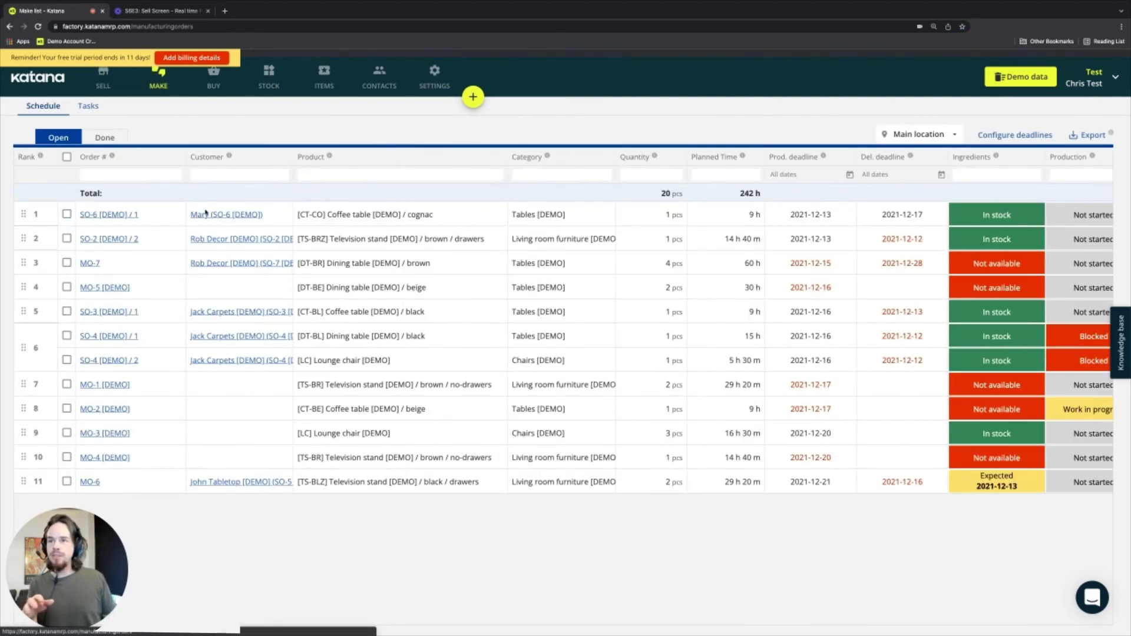
{"action": "left_click", "coordinate": [170, 221]}
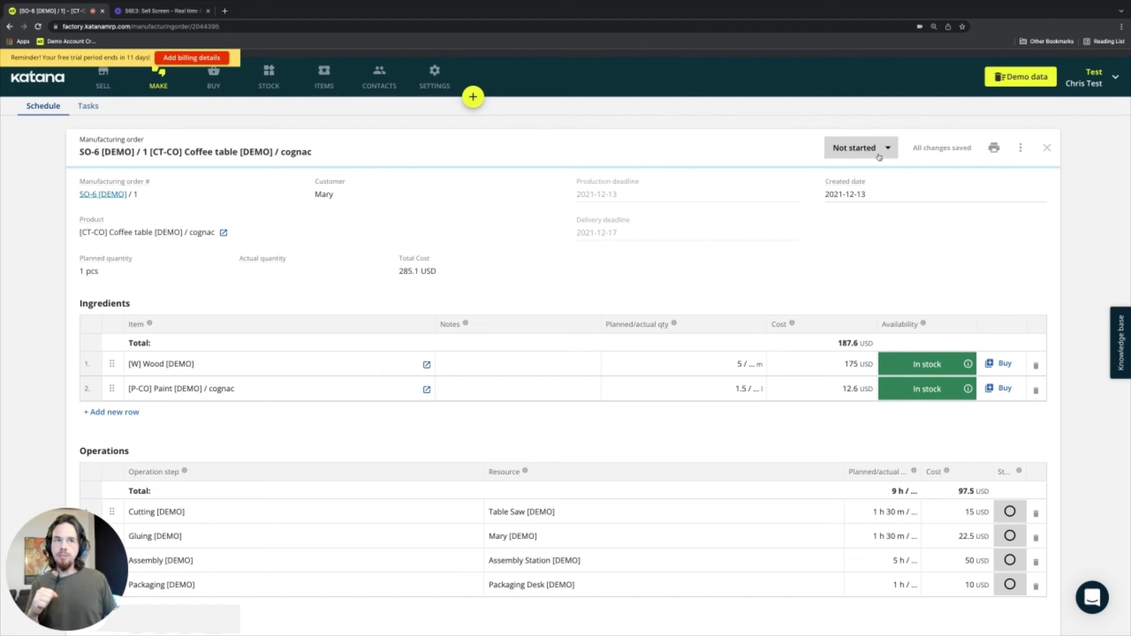
{"action": "left_click", "coordinate": [1010, 511]}
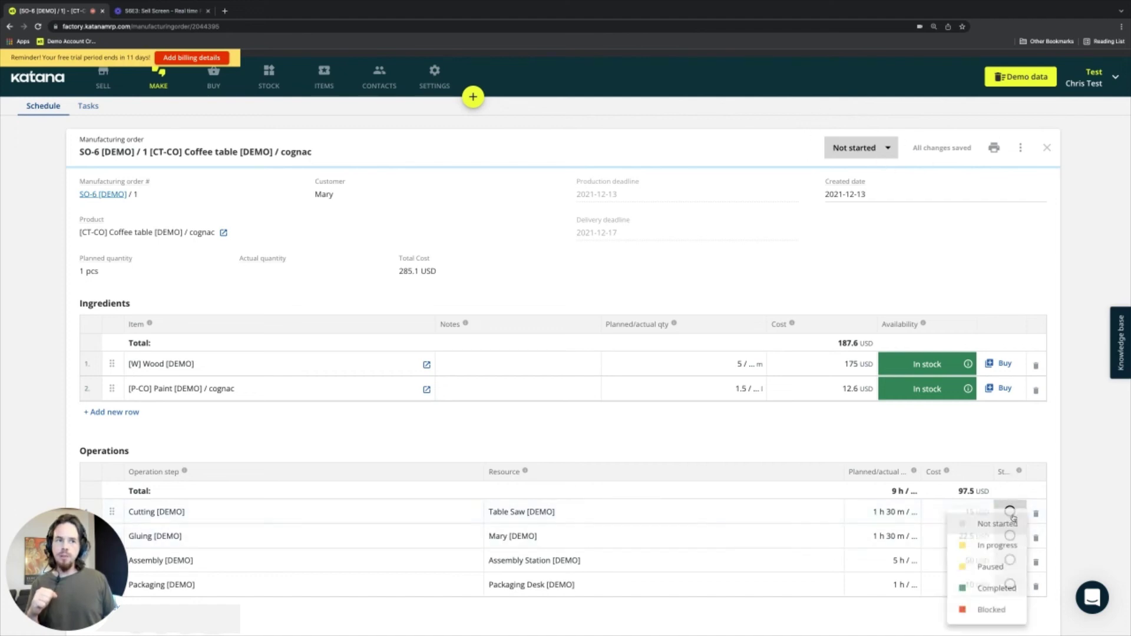
{"action": "left_click", "coordinate": [984, 589]}
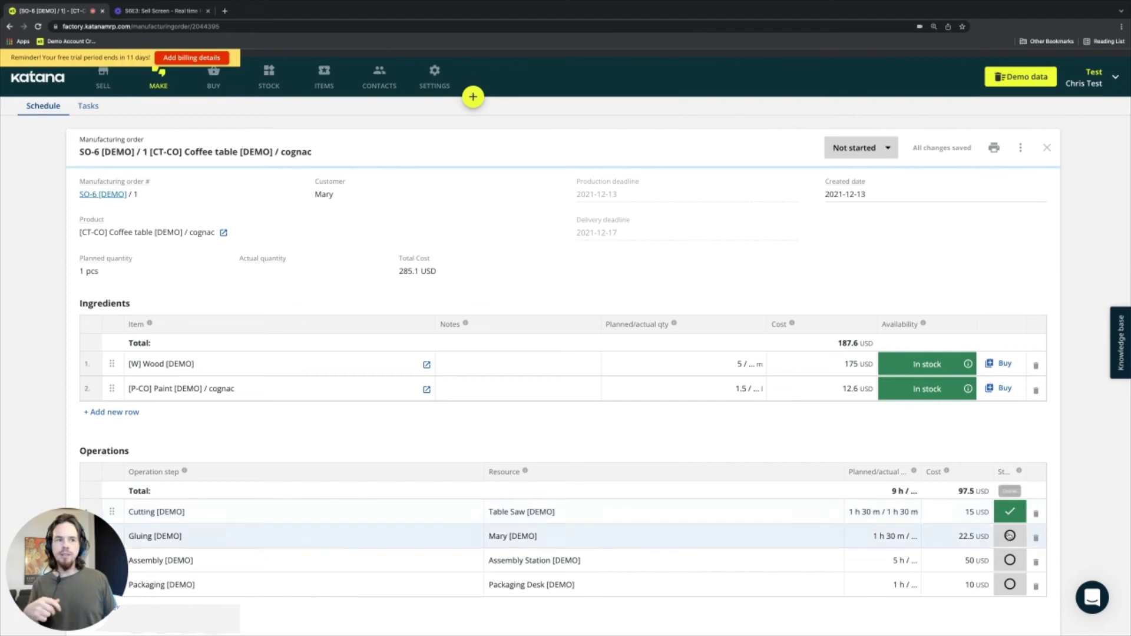
{"action": "left_click", "coordinate": [1010, 535]}
{"action": "left_click", "coordinate": [1000, 543]}
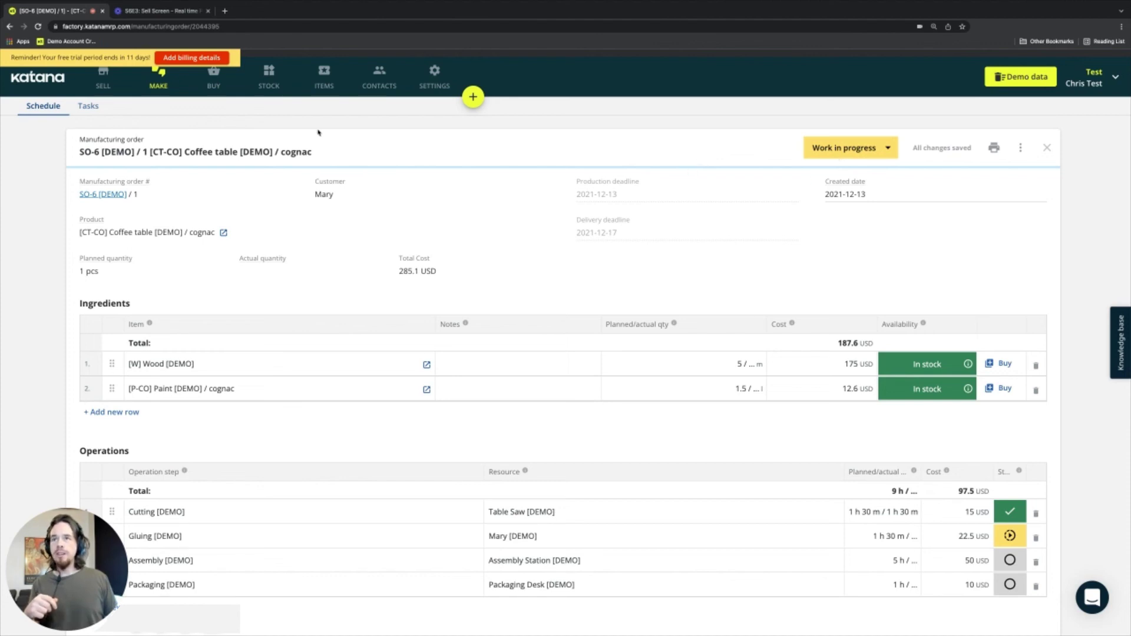
Step: Filter the sales orders' Production column by 'in progress', then clear the filter
{"action": "left_click", "coordinate": [104, 77]}
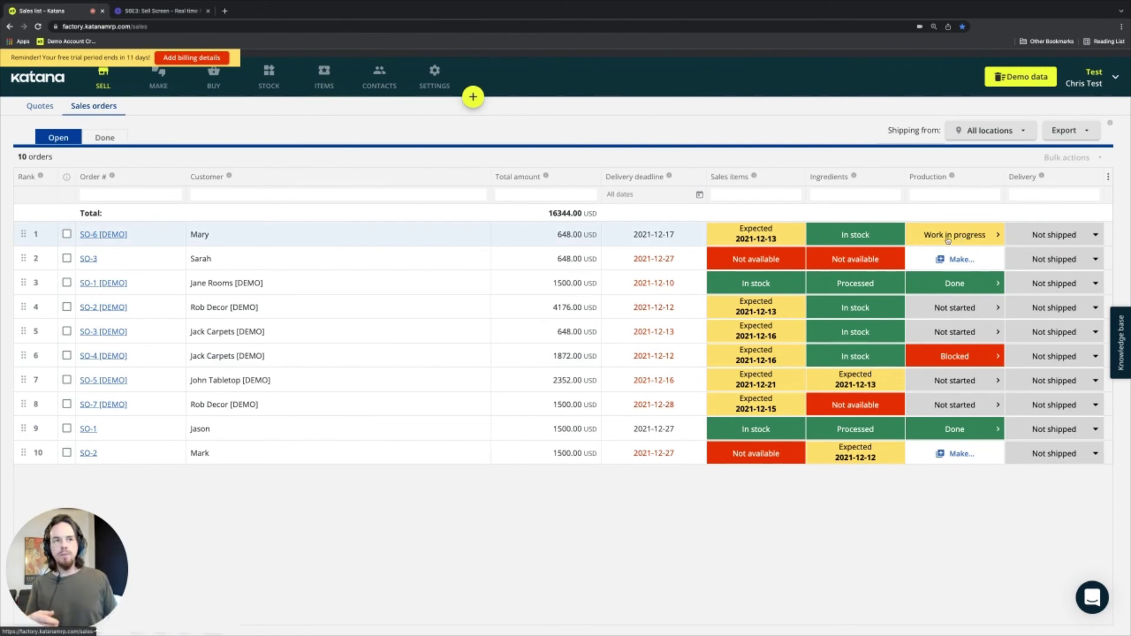
{"action": "left_click", "coordinate": [952, 197]}
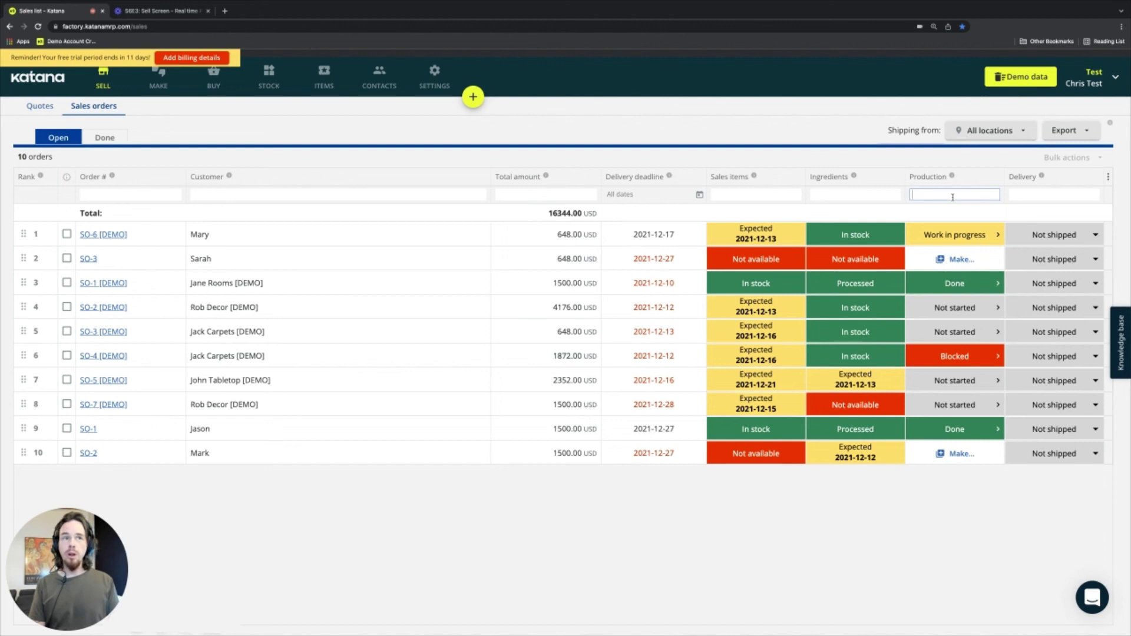
{"action": "type", "text": "in progre"}
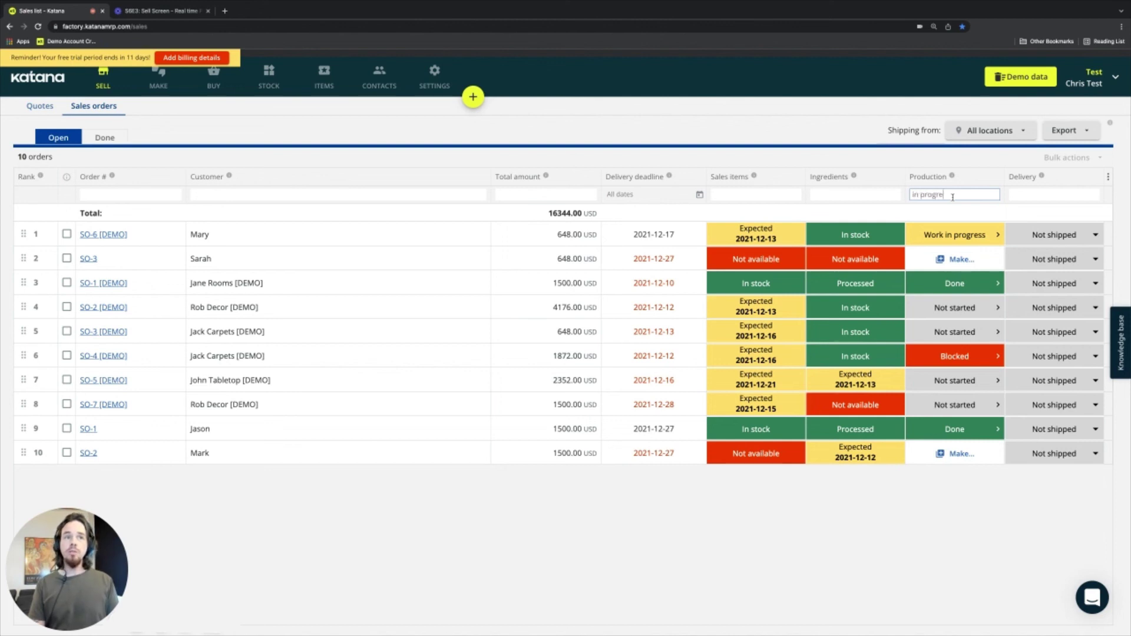
{"action": "type", "text": "ss"}
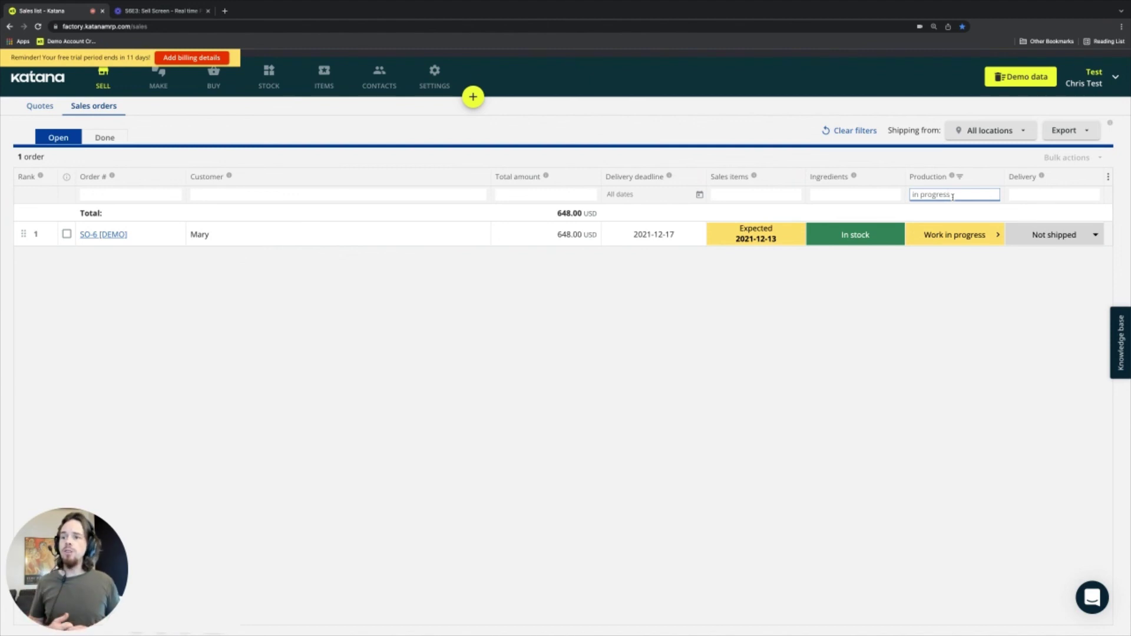
{"action": "key", "text": "BackSpace"}
{"action": "key", "text": "BackSpace"}
{"action": "key", "text": "BackSpace"}
{"action": "key", "text": "BackSpace"}
{"action": "key", "text": "BackSpace"}
{"action": "key", "text": "BackSpace"}
{"action": "key", "text": "BackSpace"}
{"action": "key", "text": "BackSpace"}
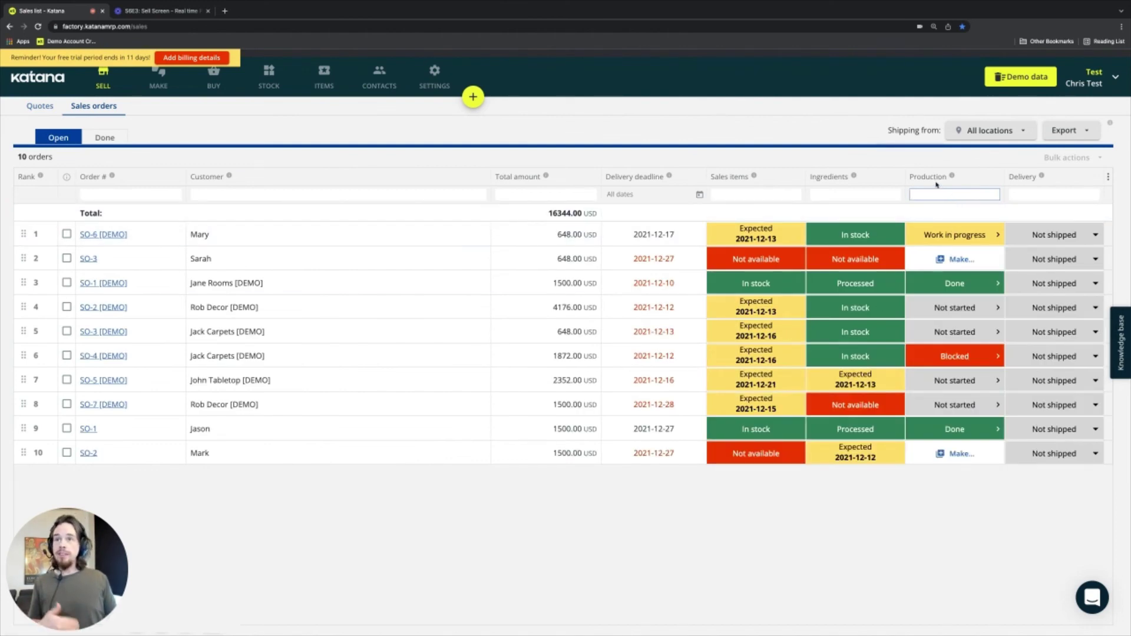
Step: Set manufacturing order SO-6 [DEMO] / 1 to Done and return to the sales orders list
{"action": "left_click", "coordinate": [158, 79]}
{"action": "left_click", "coordinate": [179, 213]}
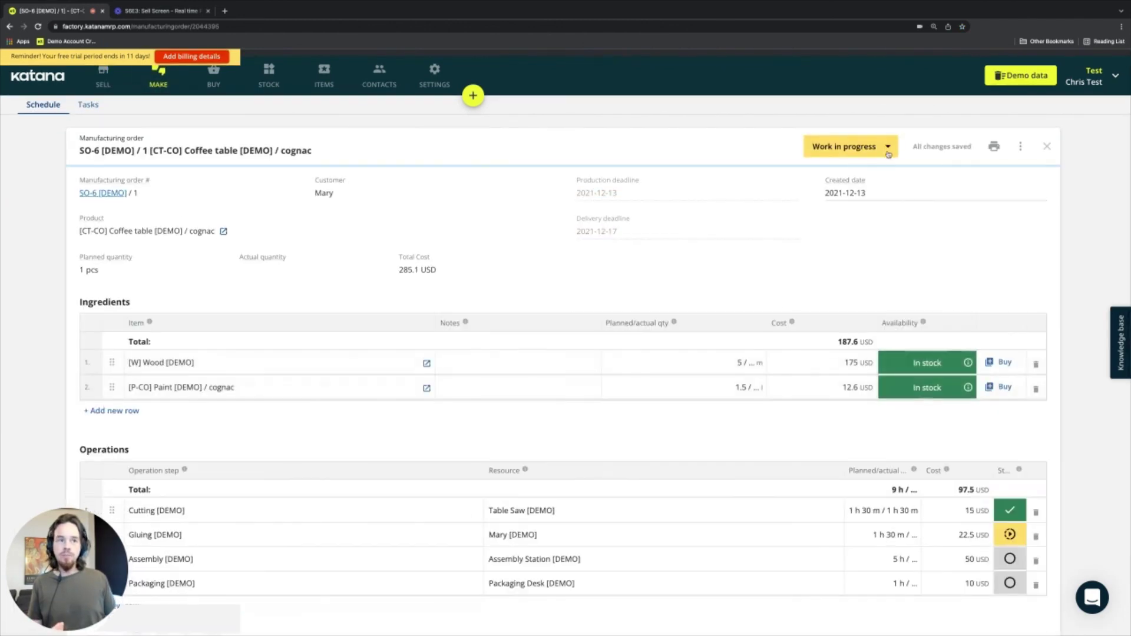
{"action": "left_click", "coordinate": [853, 147]}
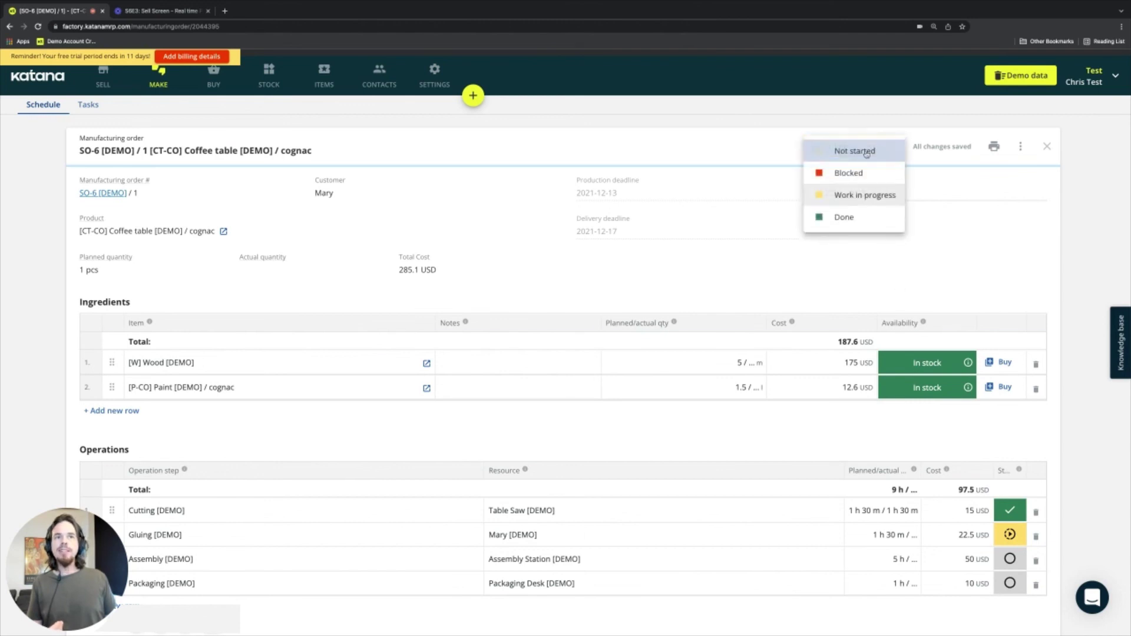
{"action": "left_click", "coordinate": [844, 218]}
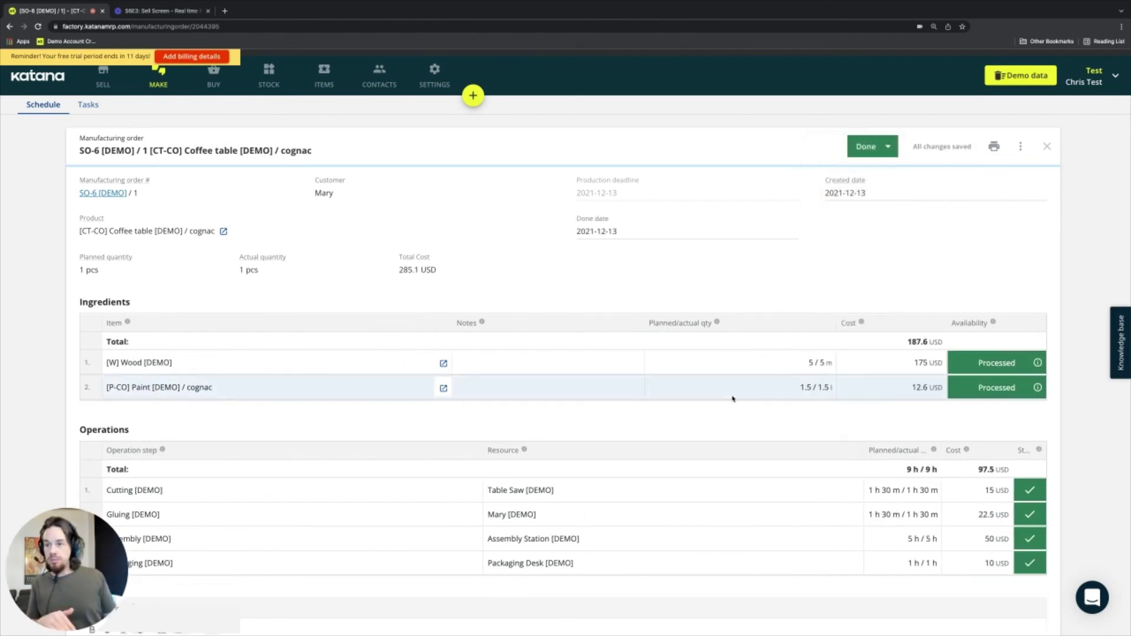
{"action": "left_click", "coordinate": [103, 77]}
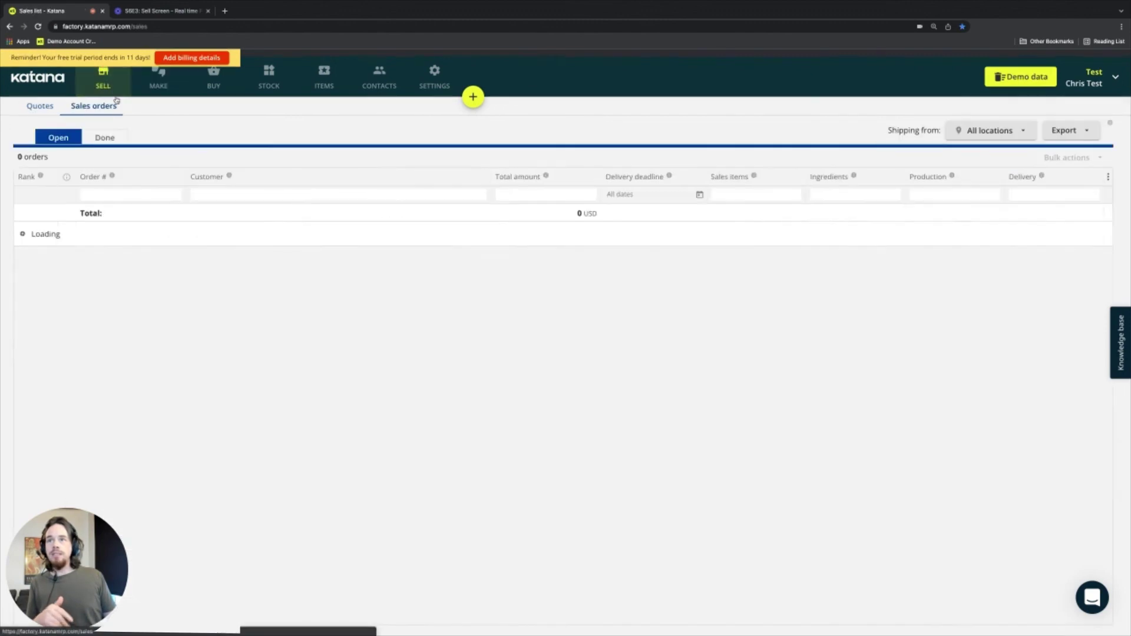